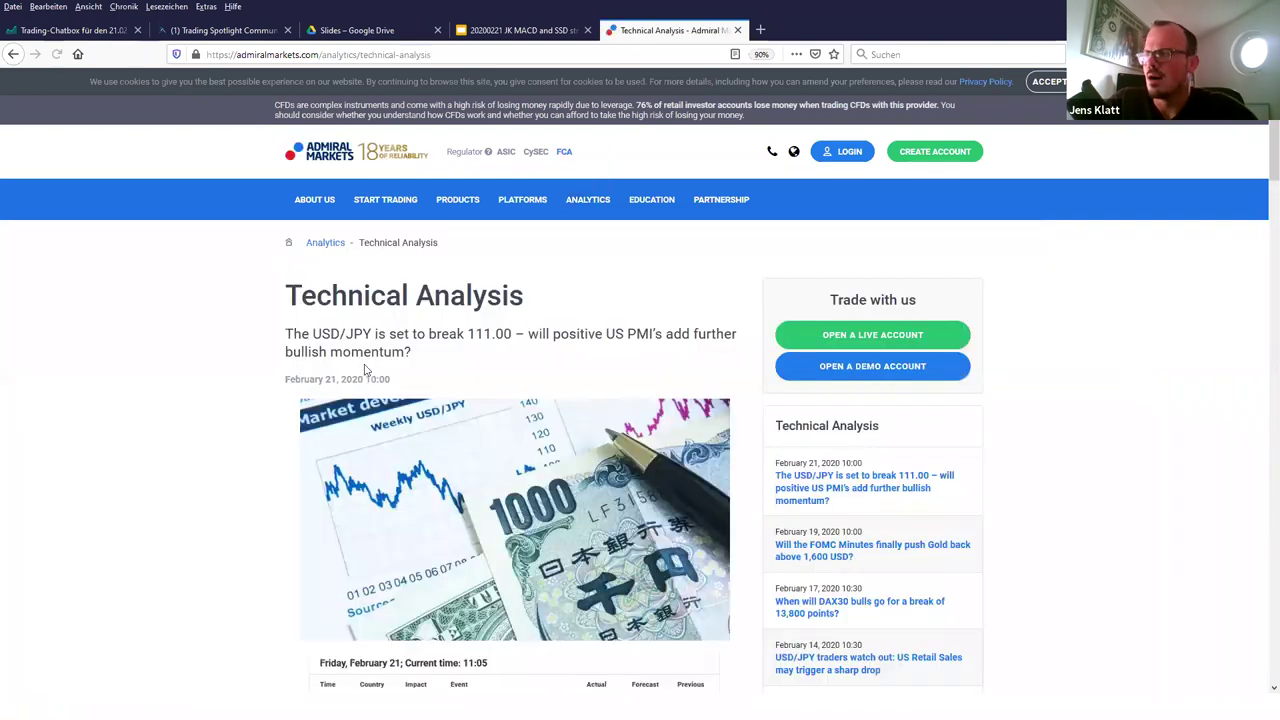
{"action": "scroll", "coordinate": [360, 290], "scroll_direction": "down", "scroll_amount": 1}
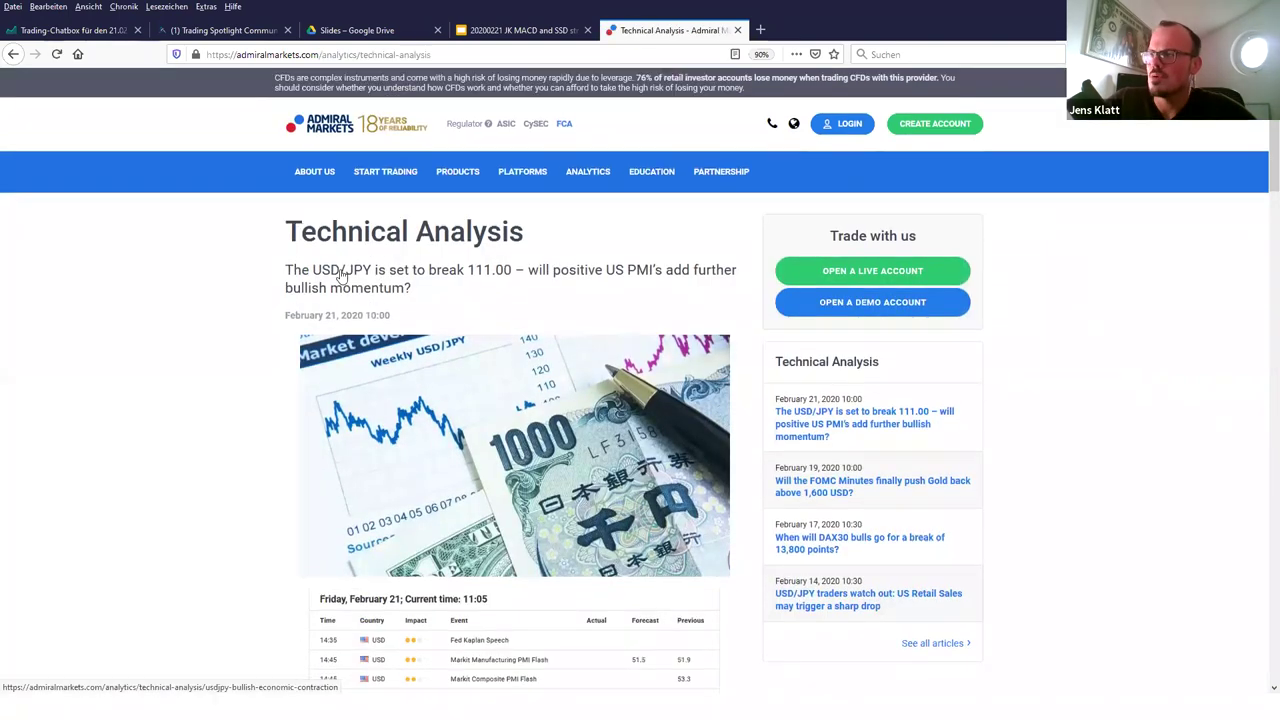
{"action": "scroll", "coordinate": [420, 292], "scroll_direction": "down", "scroll_amount": 2}
{"action": "scroll", "coordinate": [400, 372], "scroll_direction": "down", "scroll_amount": 5}
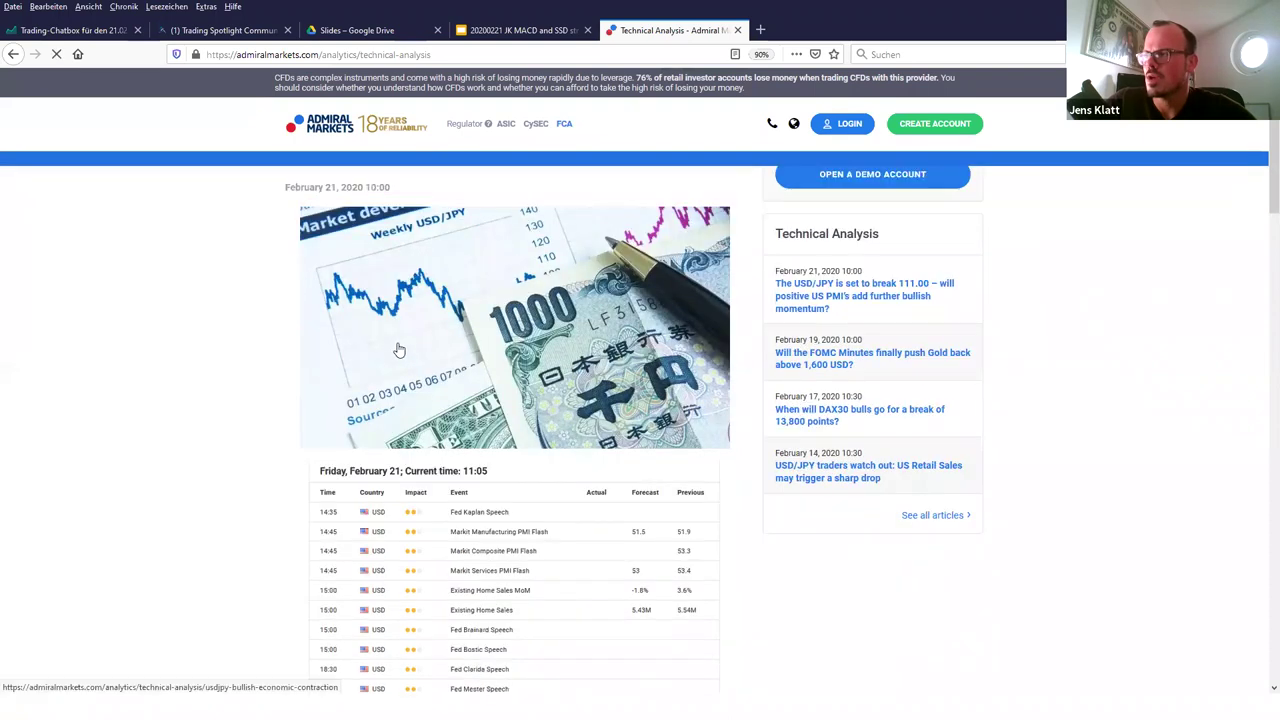
{"action": "scroll", "coordinate": [398, 330], "scroll_direction": "down", "scroll_amount": 6}
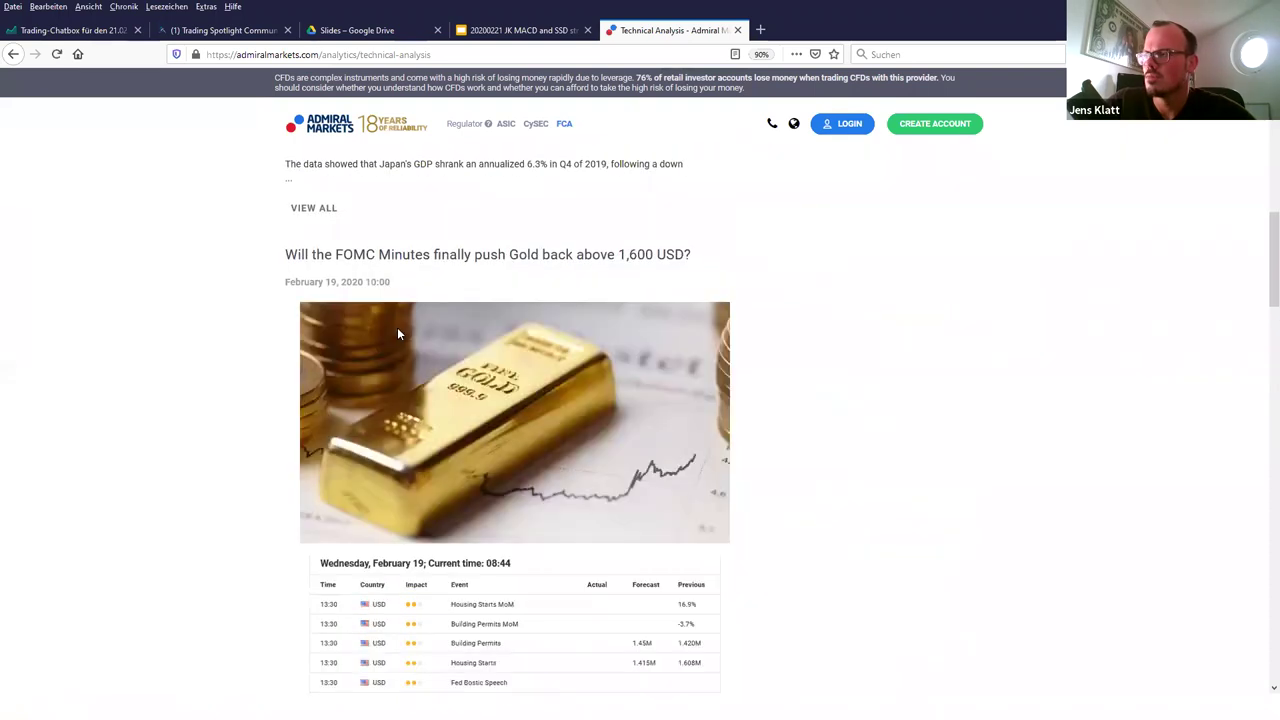
{"action": "scroll", "coordinate": [397, 333], "scroll_direction": "down", "scroll_amount": 3}
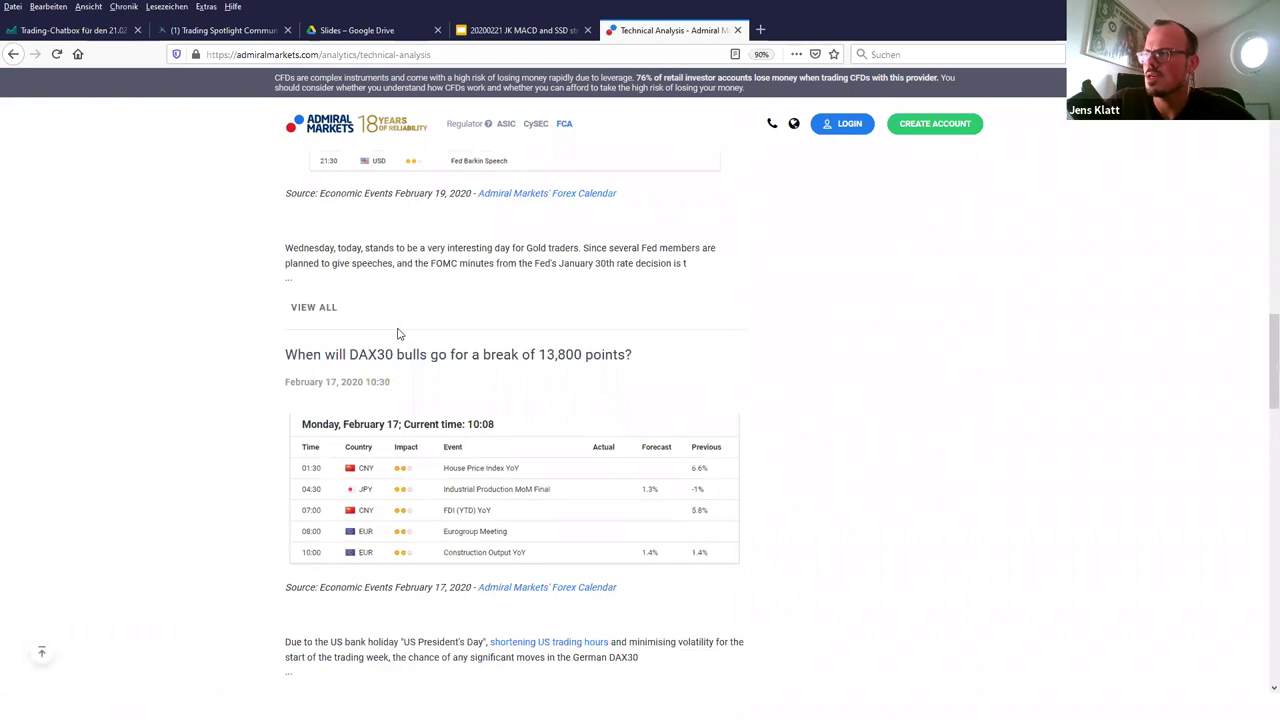
{"action": "scroll", "coordinate": [440, 427], "scroll_direction": "down", "scroll_amount": 1}
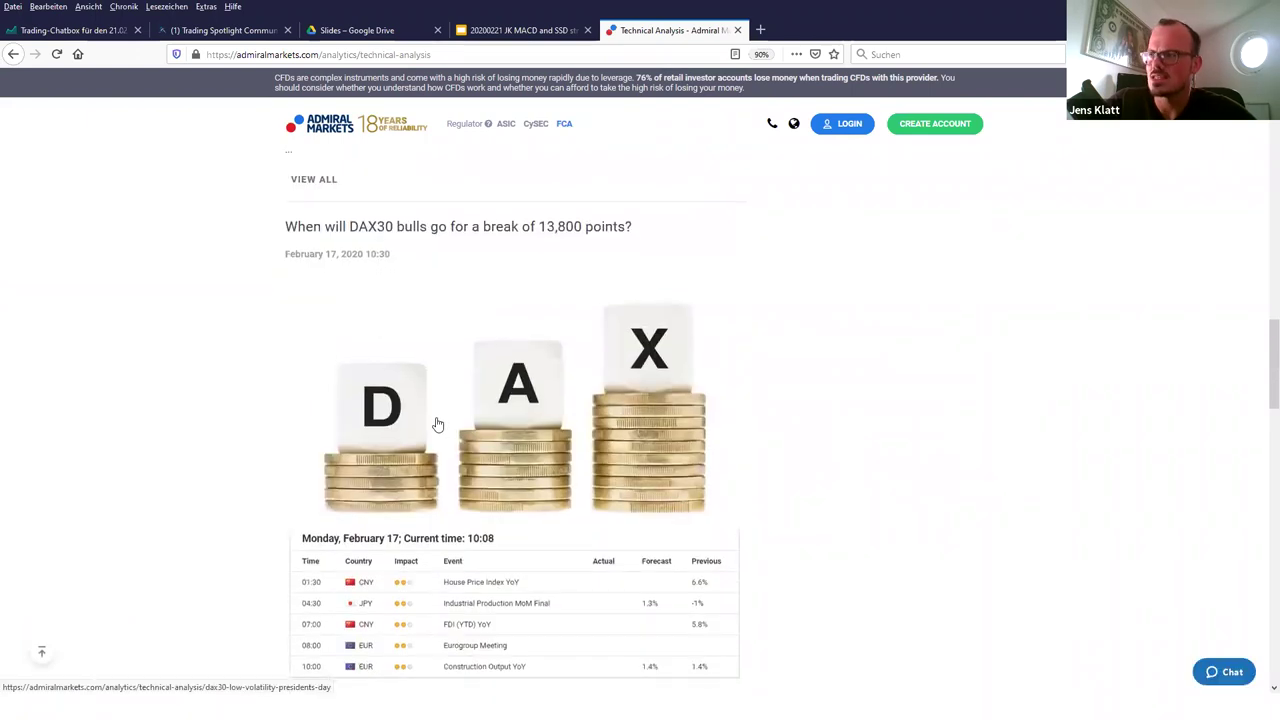
- Open the DAX30 article about the break of 13,800 points and scroll down to its hourly chart
{"action": "left_click", "coordinate": [437, 425]}
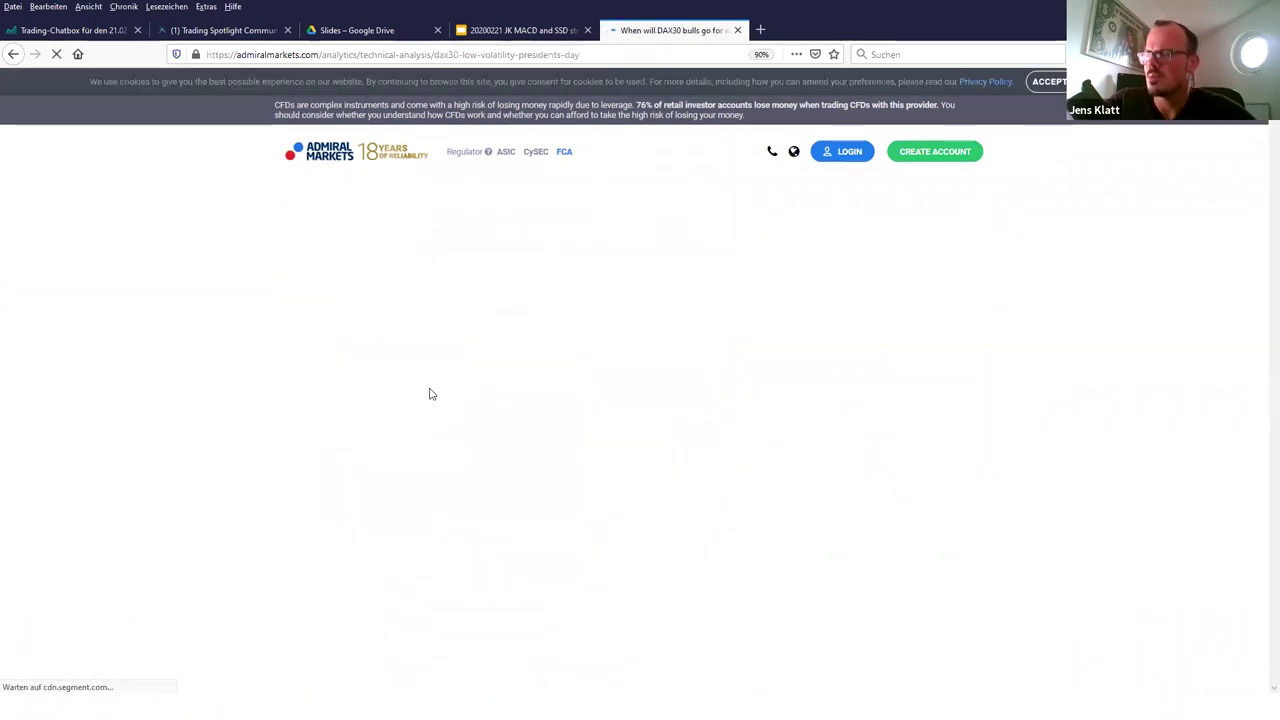
{"action": "scroll", "coordinate": [431, 337], "scroll_direction": "down", "scroll_amount": 5}
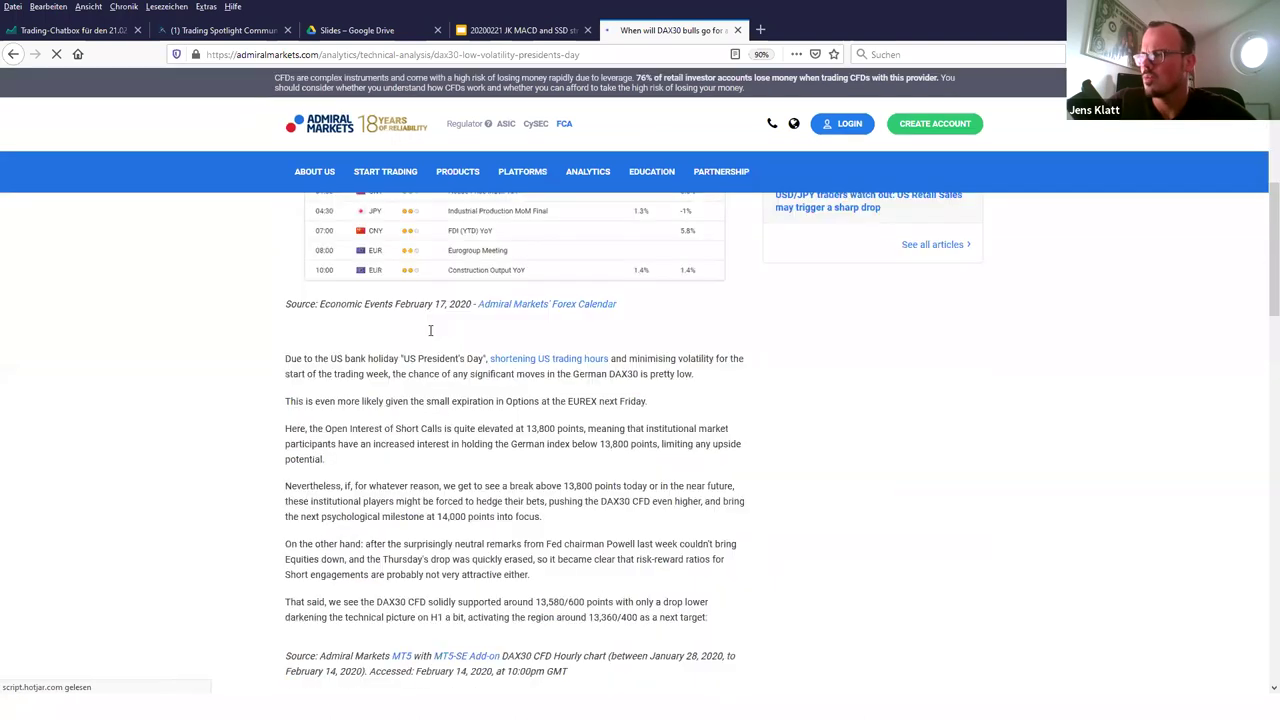
{"action": "scroll", "coordinate": [431, 337], "scroll_direction": "down", "scroll_amount": 3}
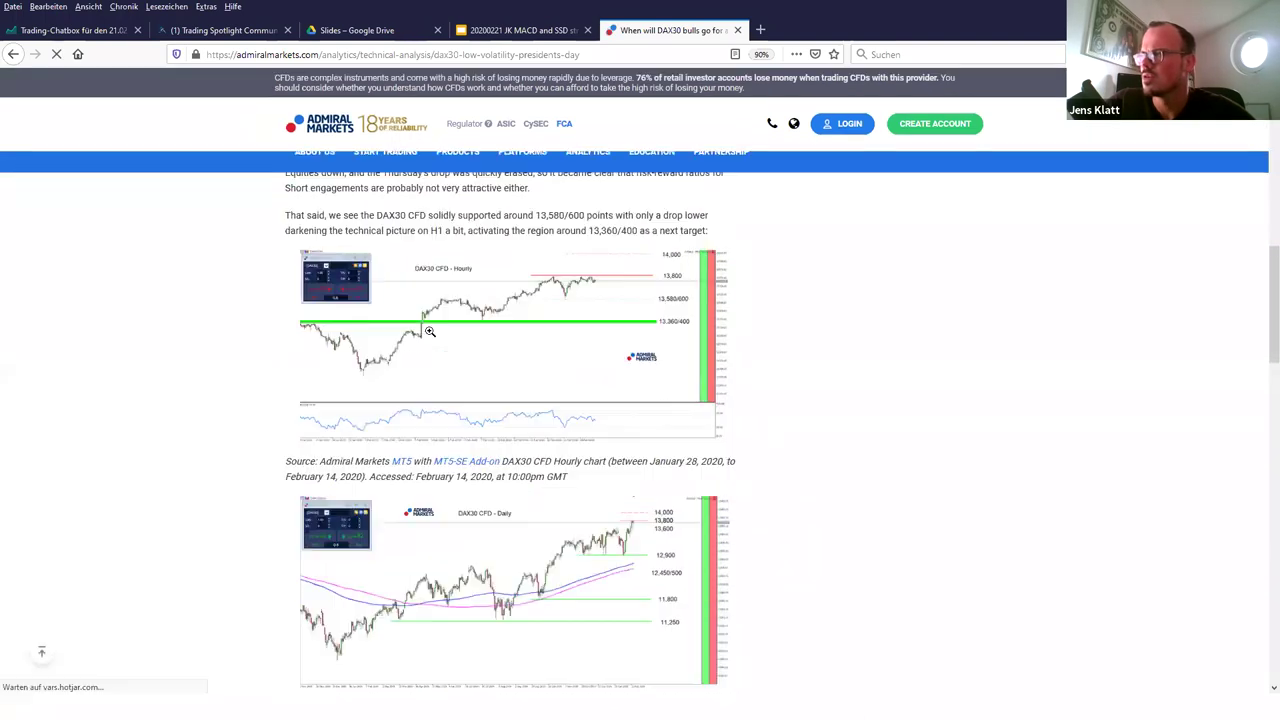
- Enlarge the hourly chart image and zoom the browser in twice
{"action": "left_click", "coordinate": [475, 413]}
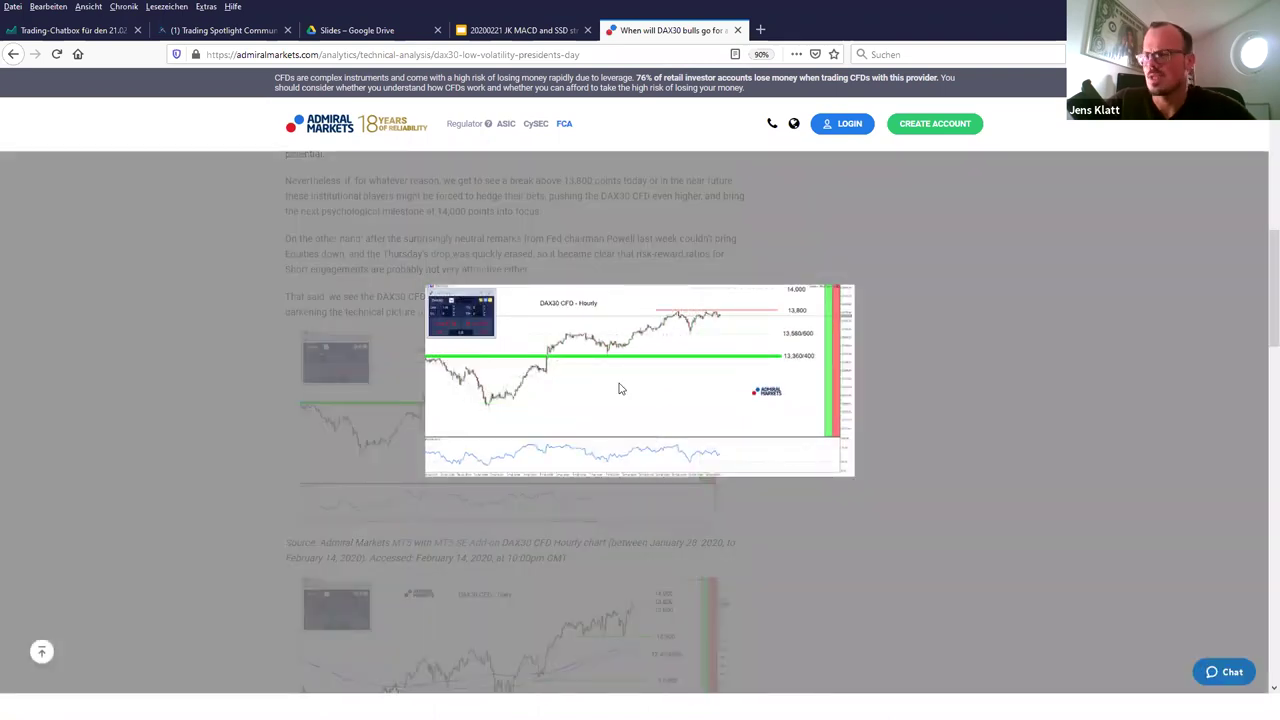
{"action": "key", "text": "ctrl+plus"}
{"action": "key", "text": "ctrl+plus"}
{"action": "key", "text": "ctrl+plus"}
{"action": "key", "text": "ctrl+plus"}
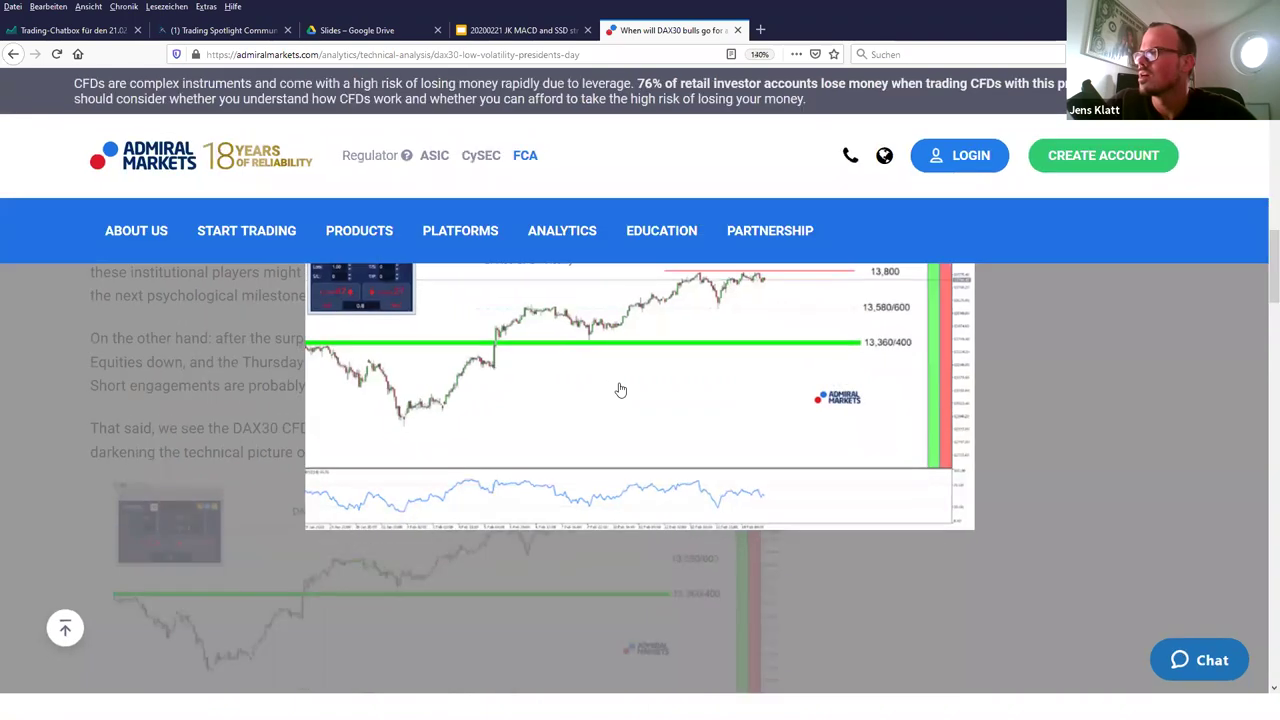
{"action": "key", "text": "ctrl+plus"}
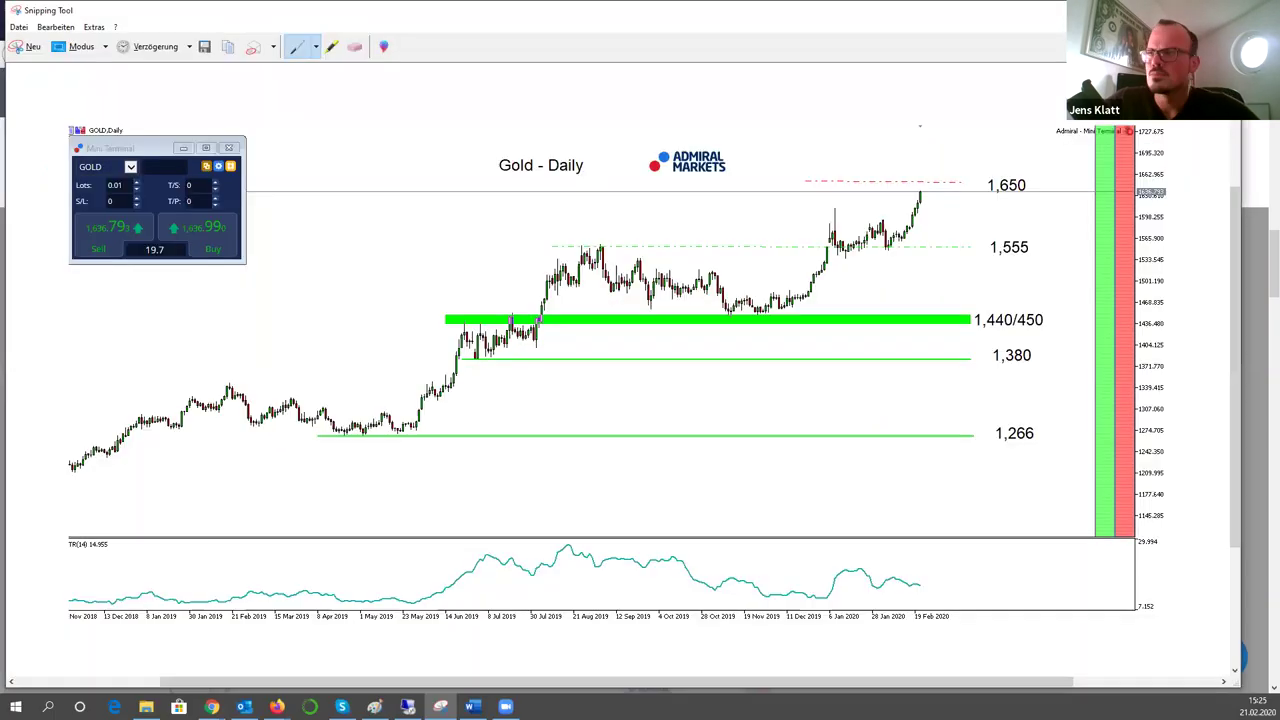
- Take a new rectangular snip of the DAX30 CFD hourly chart
{"action": "left_click", "coordinate": [31, 49]}
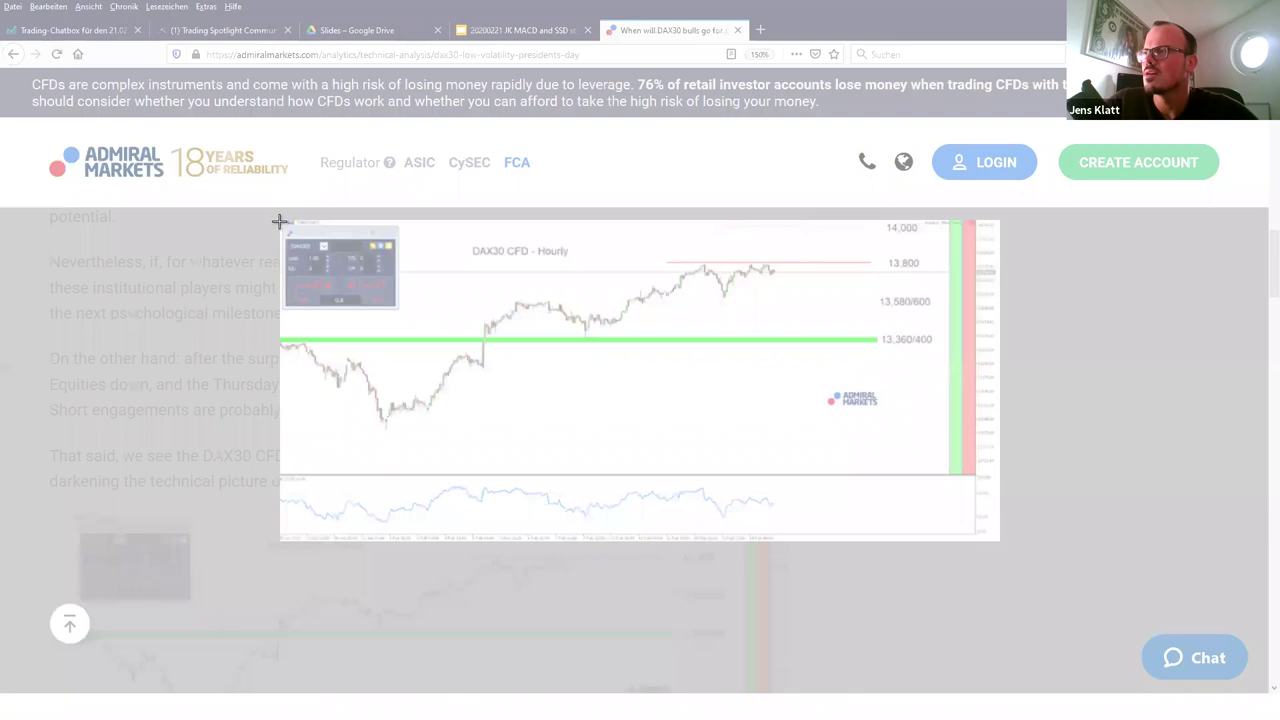
{"action": "left_click_drag", "start_coordinate": [280, 220], "coordinate": [998, 541]}
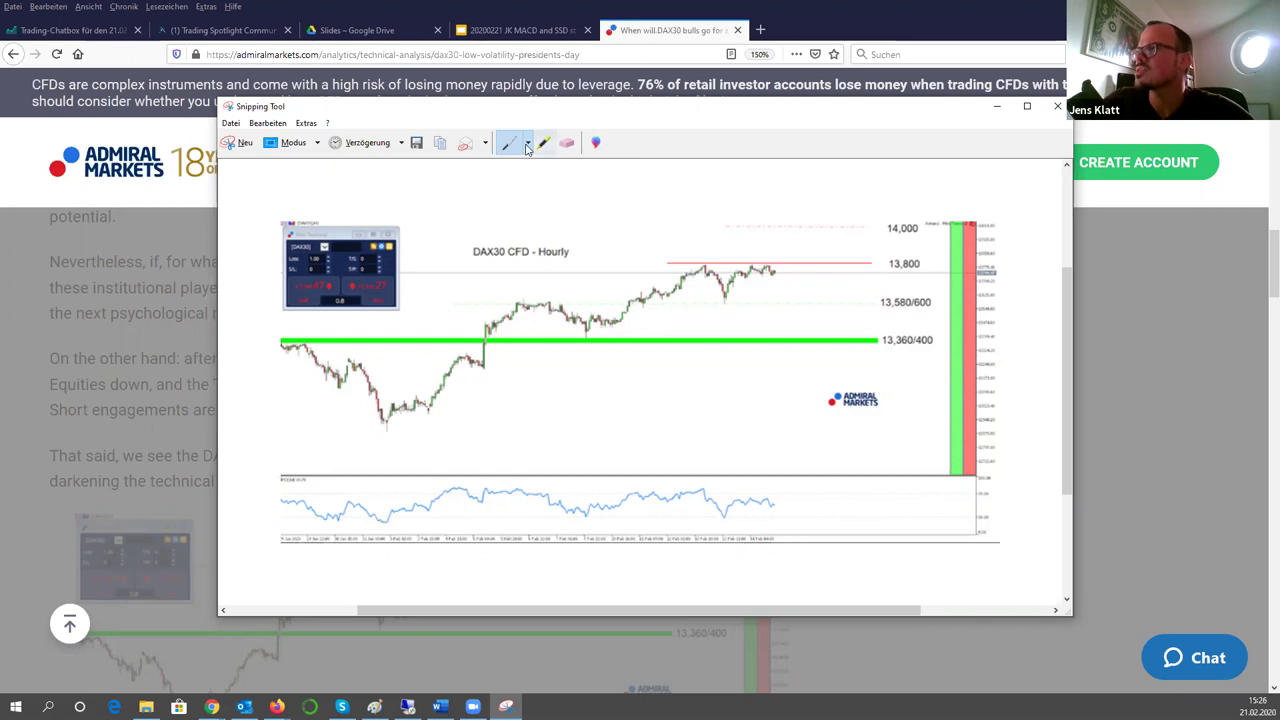
- With the black pen (Schwarzer Stift), trace the rising highs near 13,800 and the falling oscillator peaks below
{"action": "left_click", "coordinate": [527, 145]}
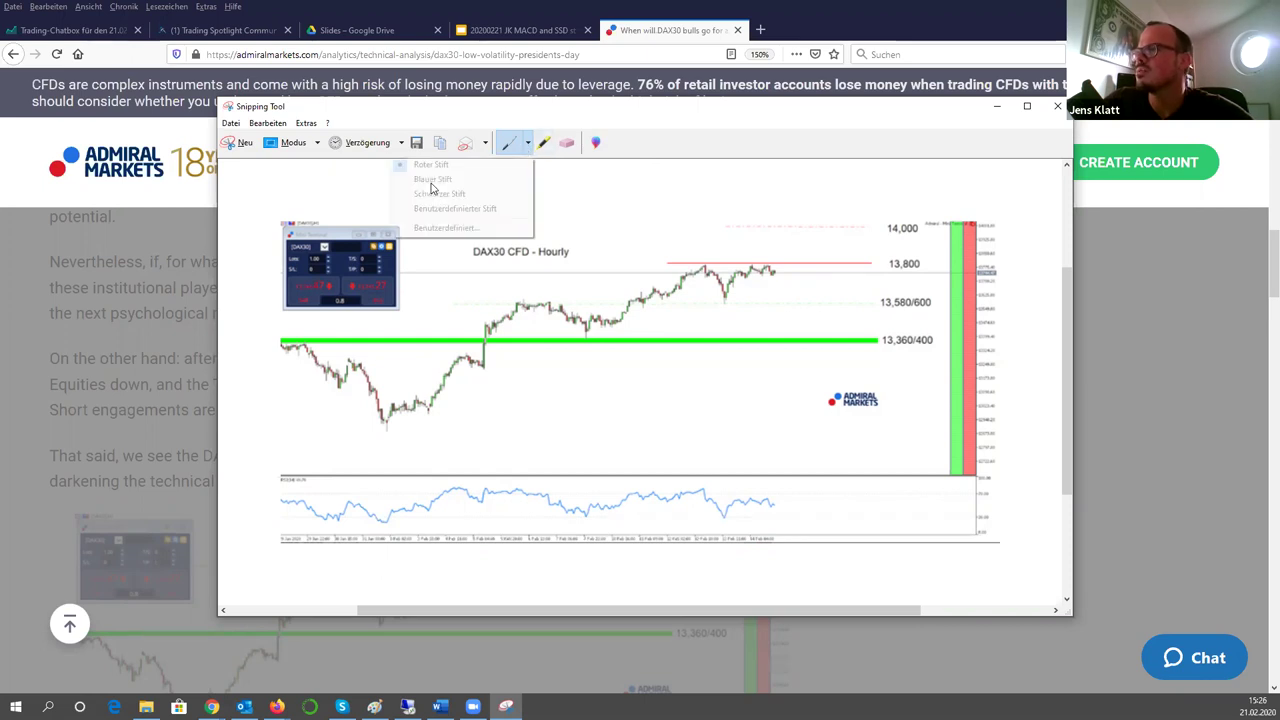
{"action": "left_click", "coordinate": [440, 193]}
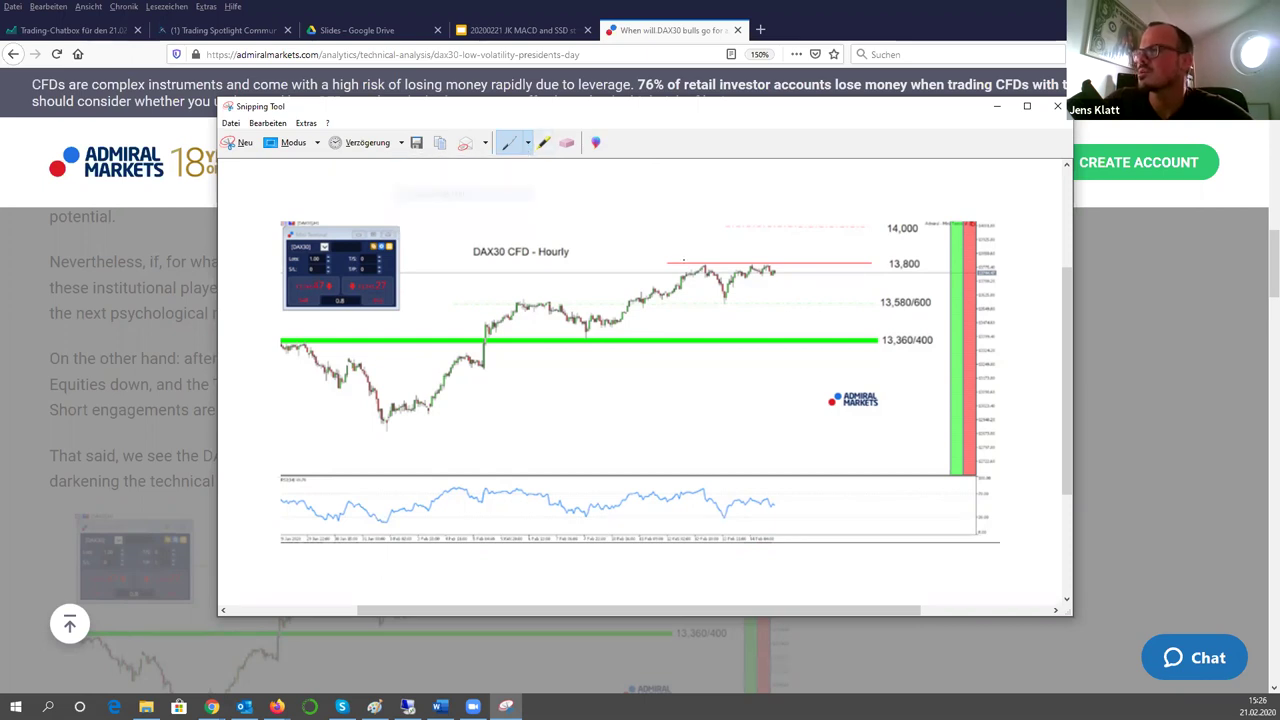
{"action": "mouse_move", "coordinate": [690, 268]}
{"action": "left_mouse_down"}
{"action": "mouse_move", "coordinate": [730, 255]}
{"action": "mouse_move", "coordinate": [771, 267]}
{"action": "left_mouse_up"}
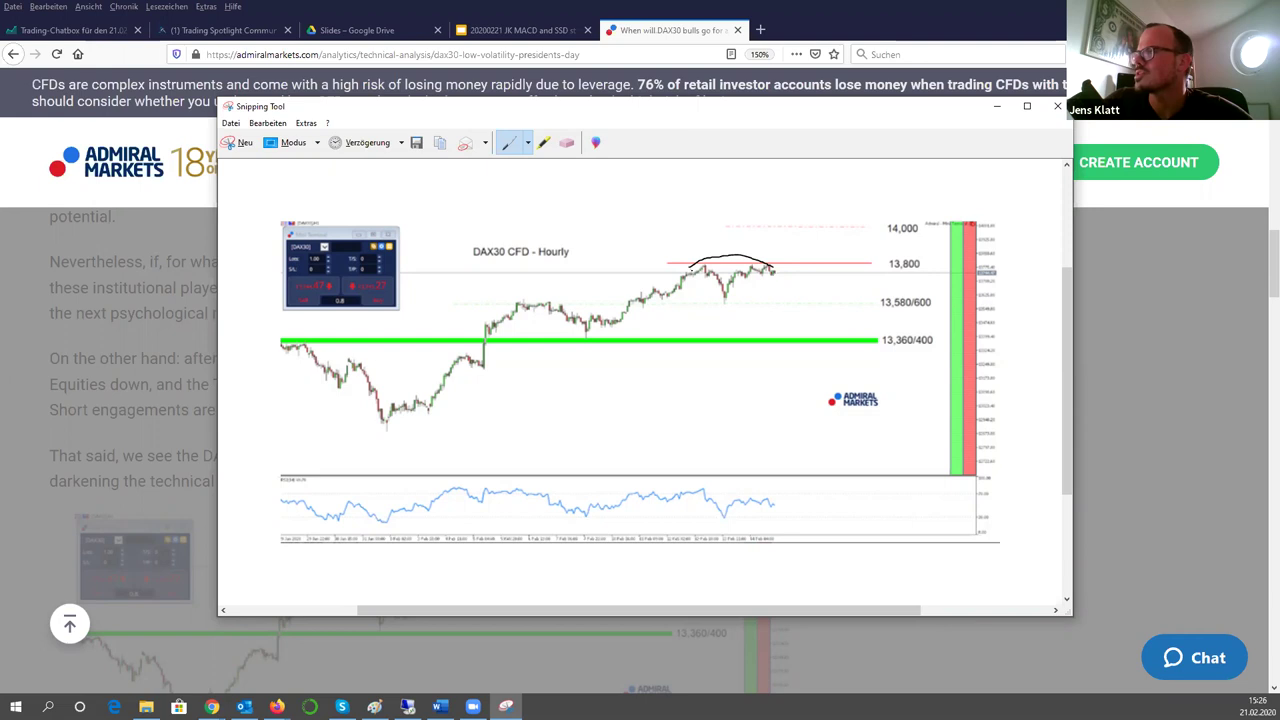
{"action": "left_click_drag", "start_coordinate": [692, 272], "coordinate": [786, 257]}
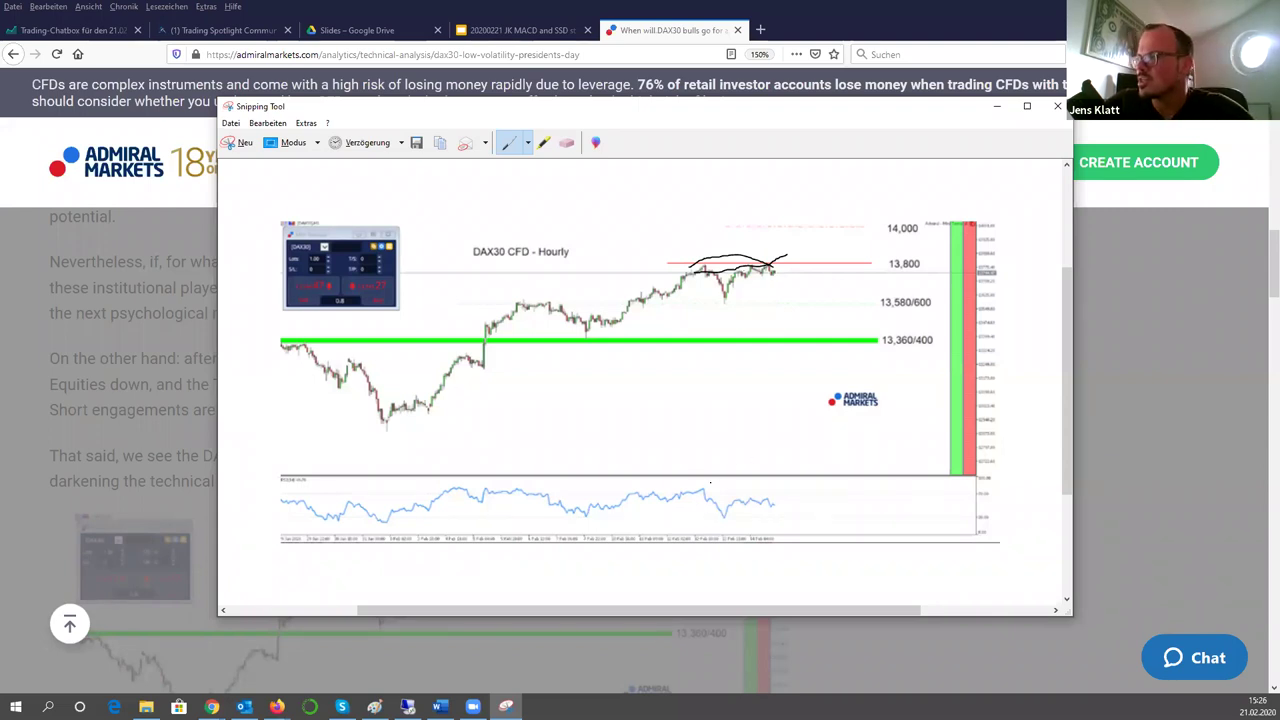
{"action": "left_click_drag", "start_coordinate": [691, 480], "coordinate": [786, 507]}
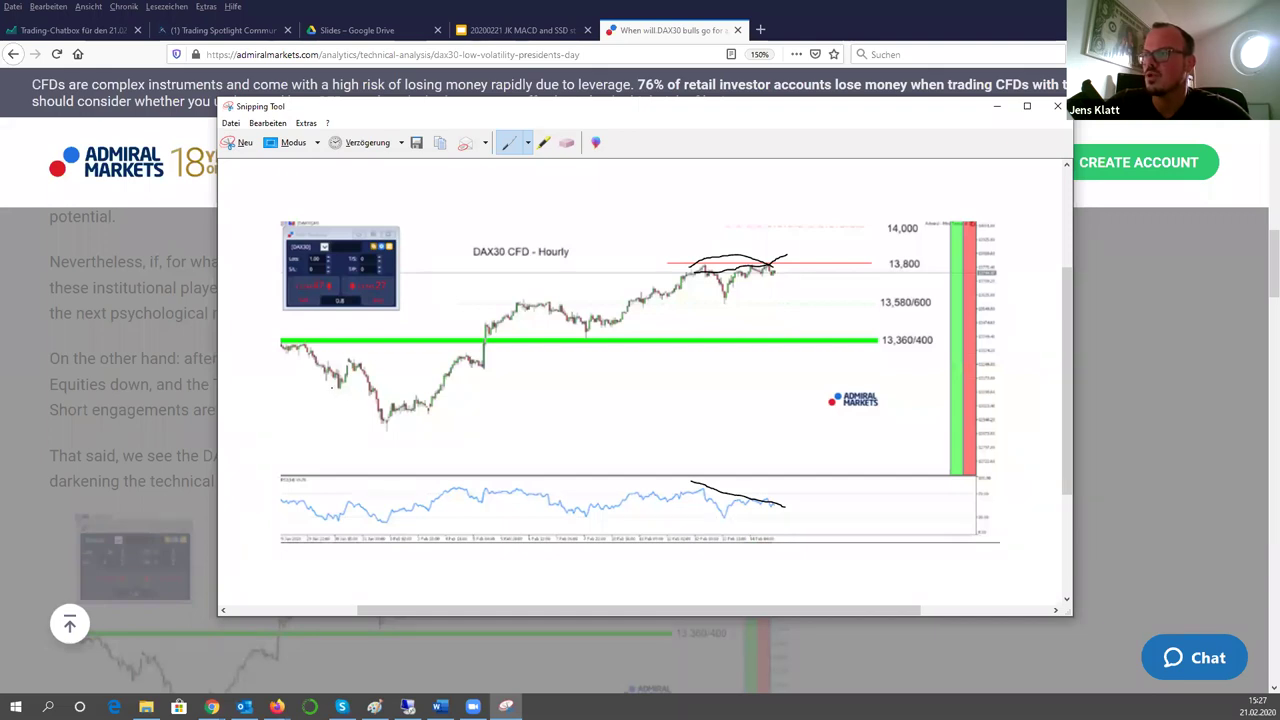
- Draw falling early lows against rising oscillator lows, a drop toward 13,360/400, and a zigzag arrow to 14,000
{"action": "left_click_drag", "start_coordinate": [330, 386], "coordinate": [390, 438]}
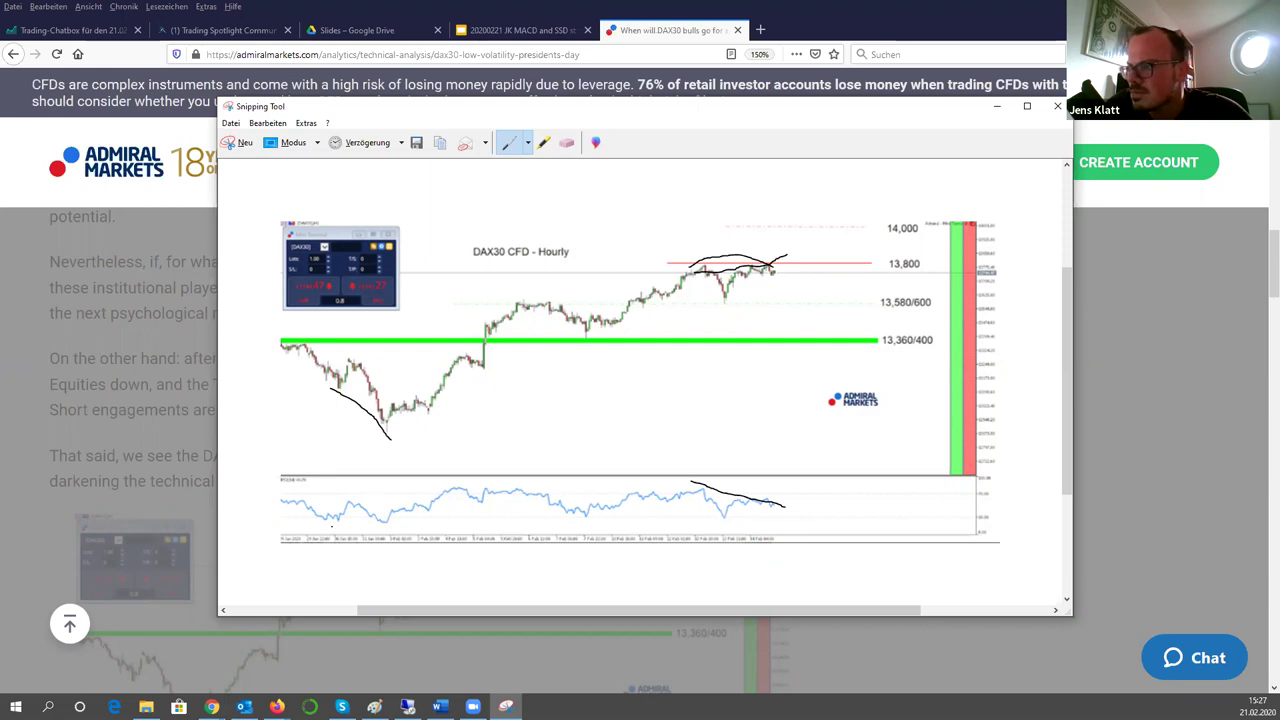
{"action": "left_click_drag", "start_coordinate": [332, 528], "coordinate": [404, 508]}
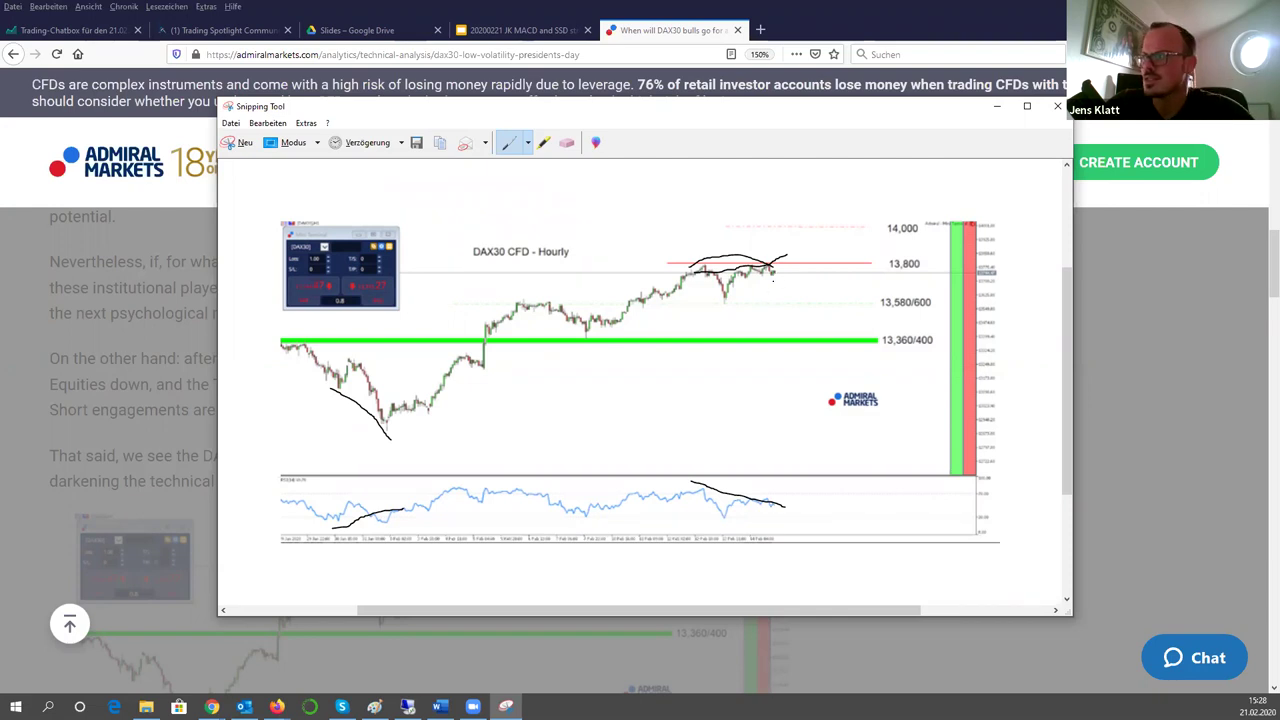
{"action": "left_click_drag", "start_coordinate": [775, 272], "coordinate": [786, 372]}
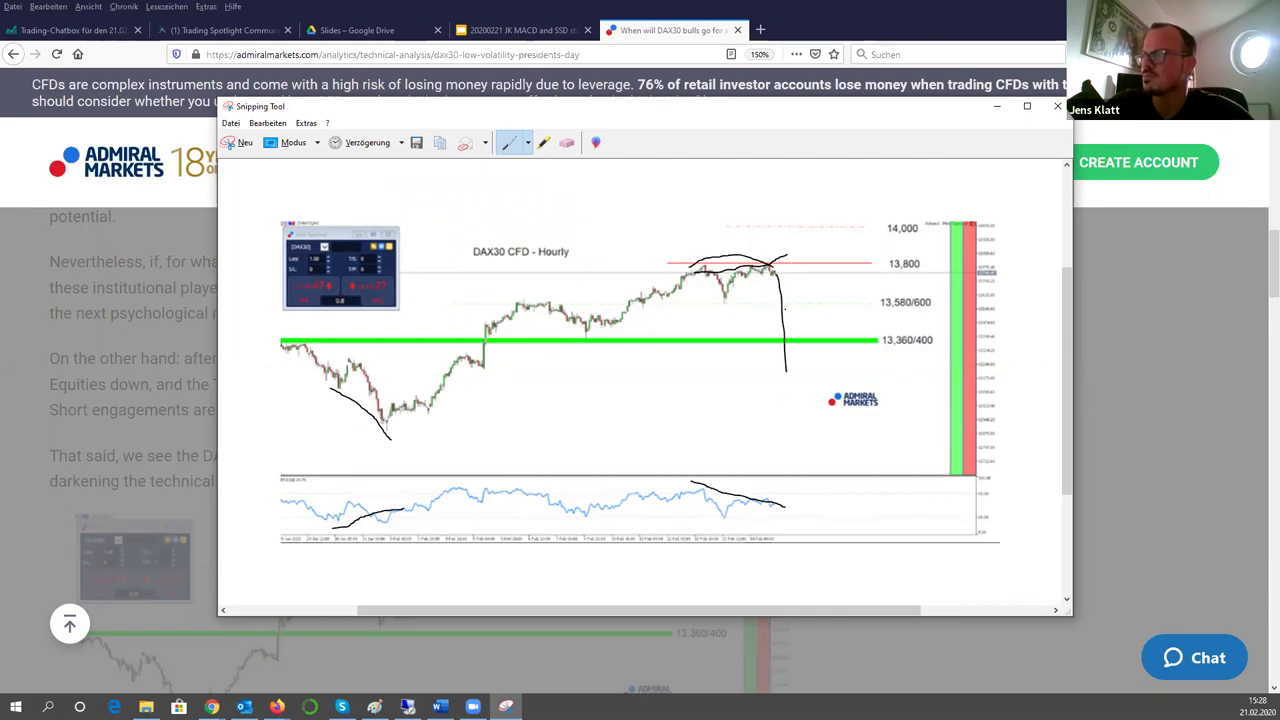
{"action": "mouse_move", "coordinate": [786, 280]}
{"action": "left_mouse_down"}
{"action": "mouse_move", "coordinate": [844, 292]}
{"action": "mouse_move", "coordinate": [865, 275]}
{"action": "left_mouse_up"}
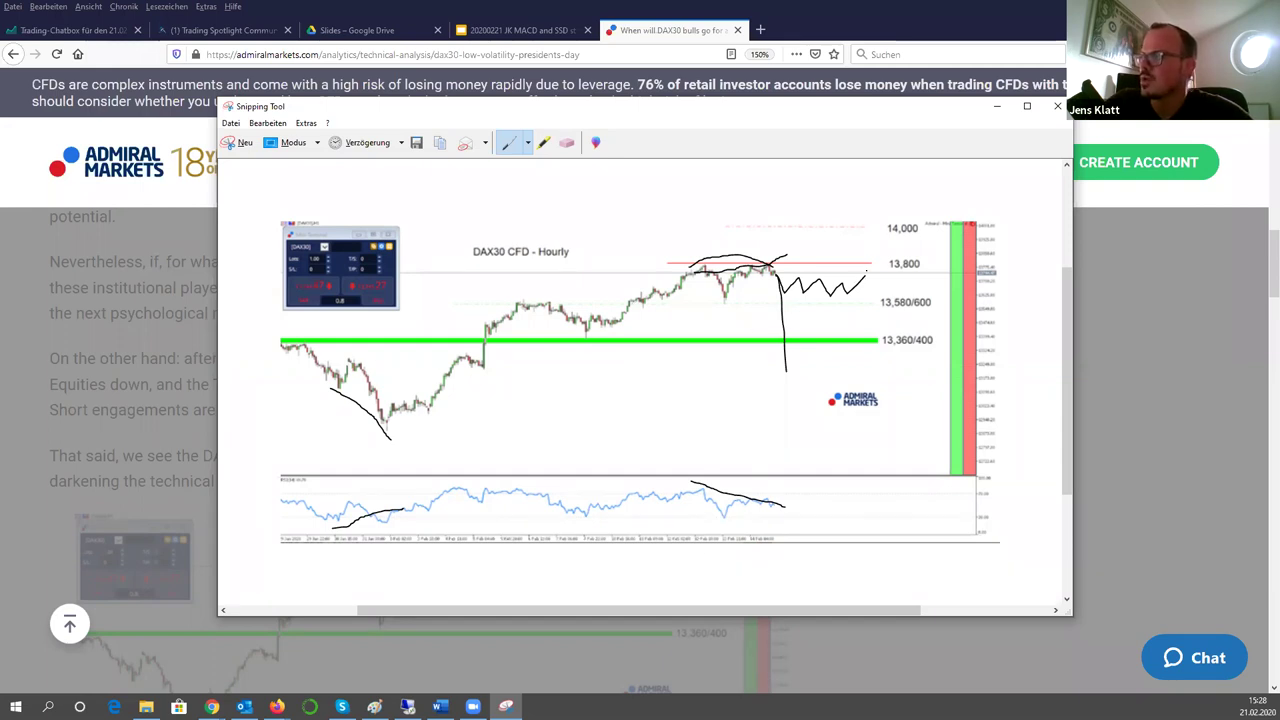
{"action": "mouse_move", "coordinate": [865, 277]}
{"action": "left_mouse_down"}
{"action": "mouse_move", "coordinate": [942, 214]}
{"action": "mouse_move", "coordinate": [942, 234]}
{"action": "left_mouse_up"}
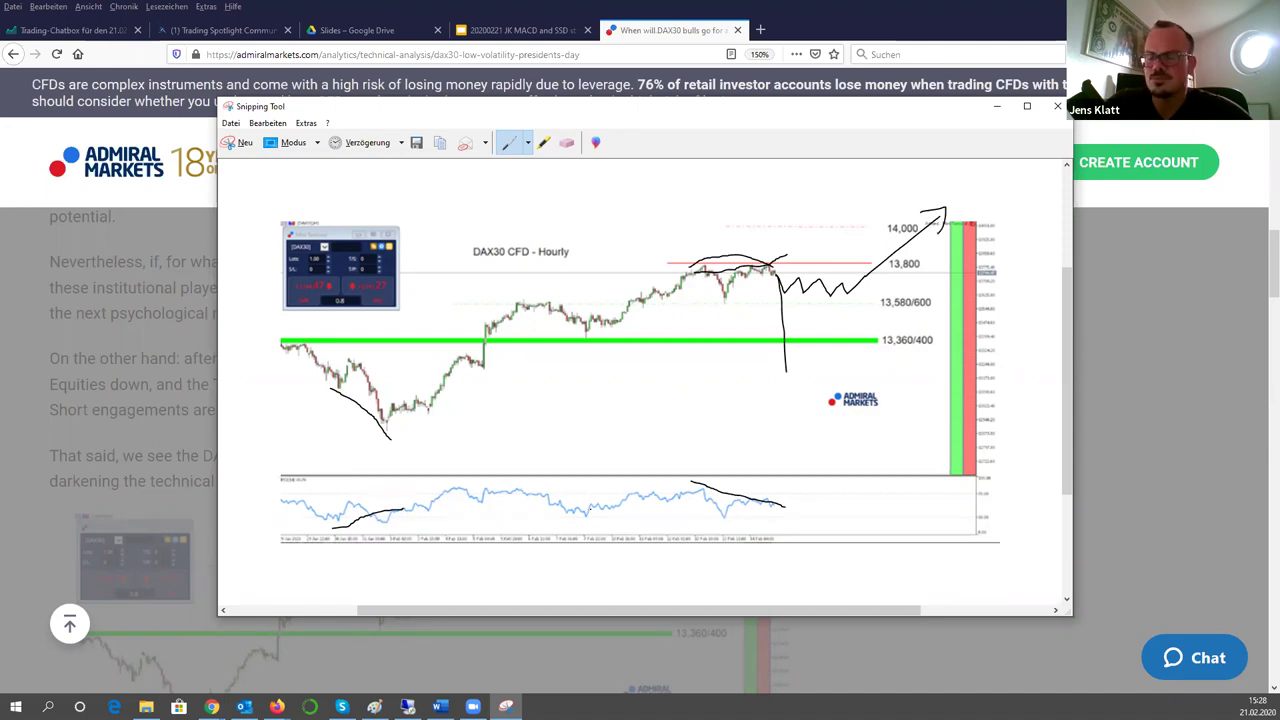
- Minimize Snipping Tool, zoom the browser back out, and return to the 'Example of a Slow Stochastic chart' slide
{"action": "left_click", "coordinate": [997, 106]}
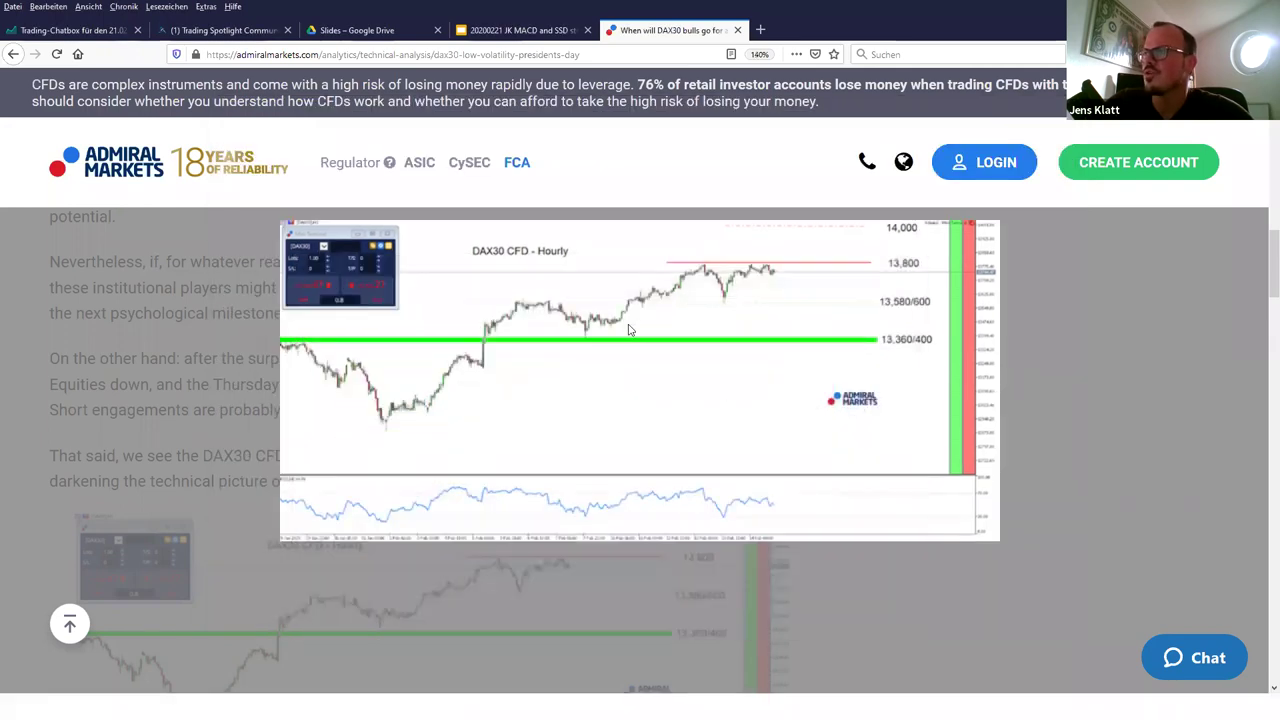
{"action": "key", "text": "ctrl+minus"}
{"action": "key", "text": "ctrl+minus"}
{"action": "key", "text": "ctrl+minus"}
{"action": "key", "text": "ctrl+minus"}
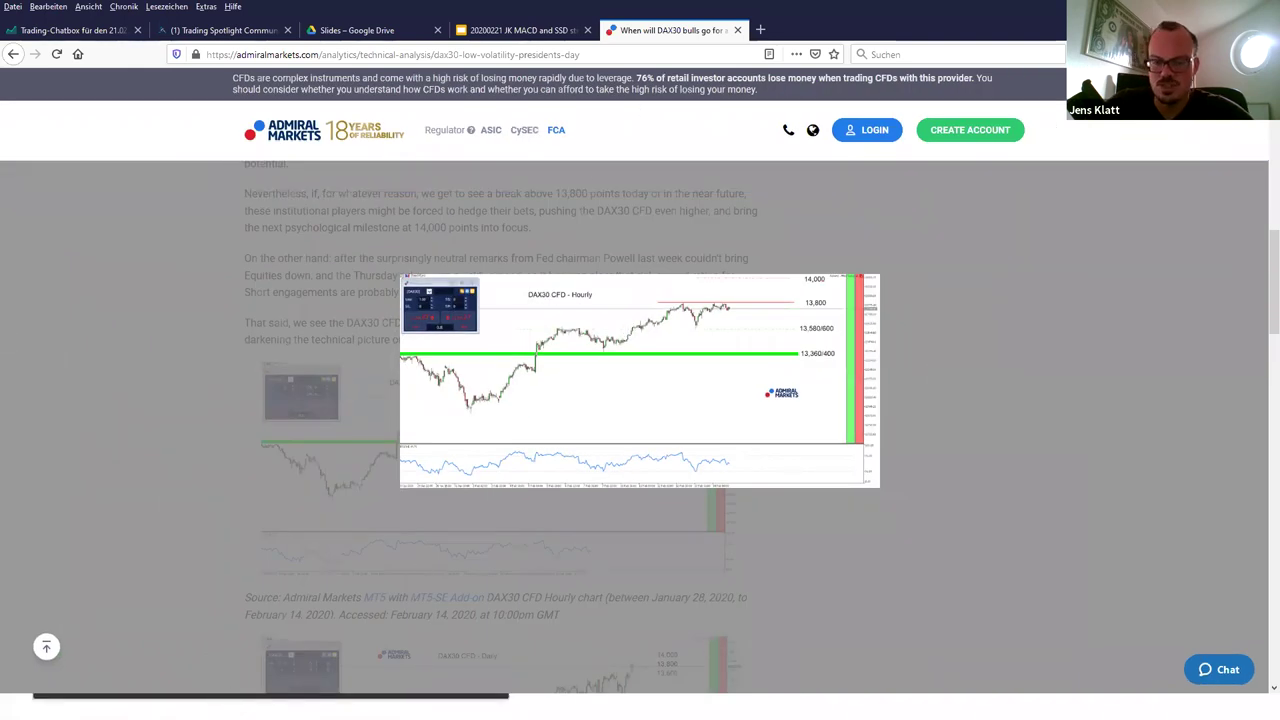
{"action": "key", "text": "alt+Tab"}
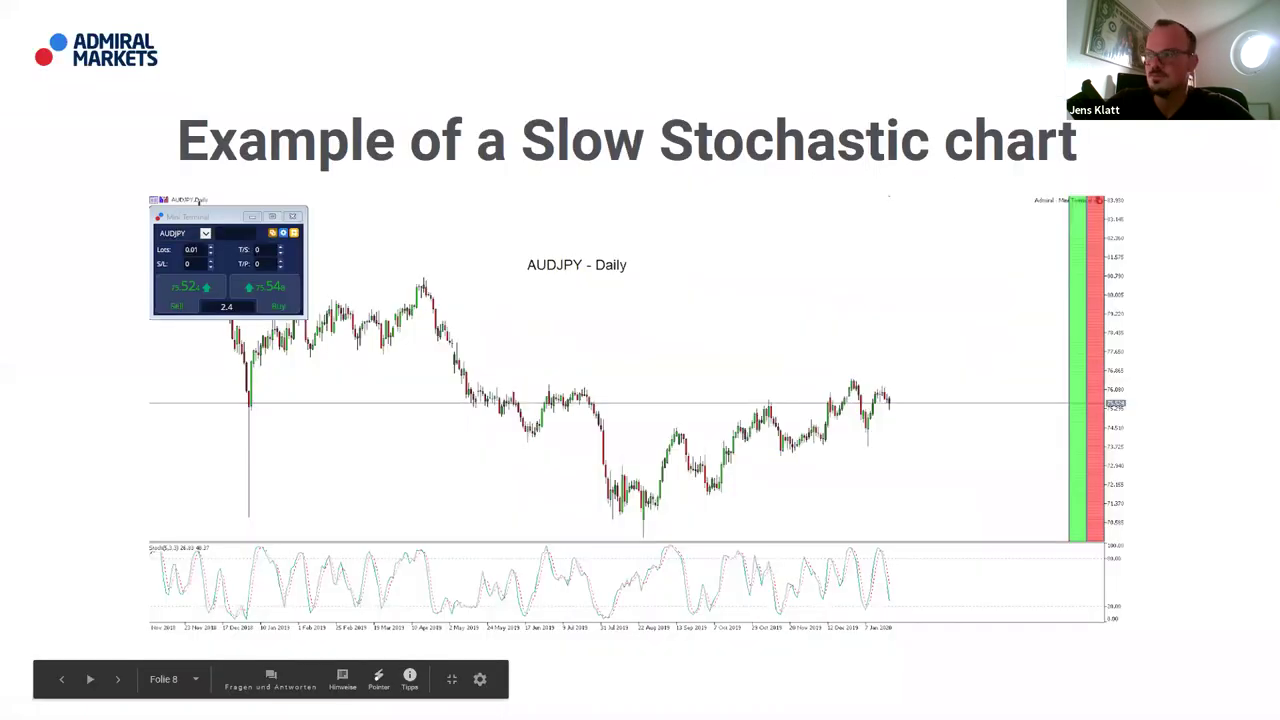